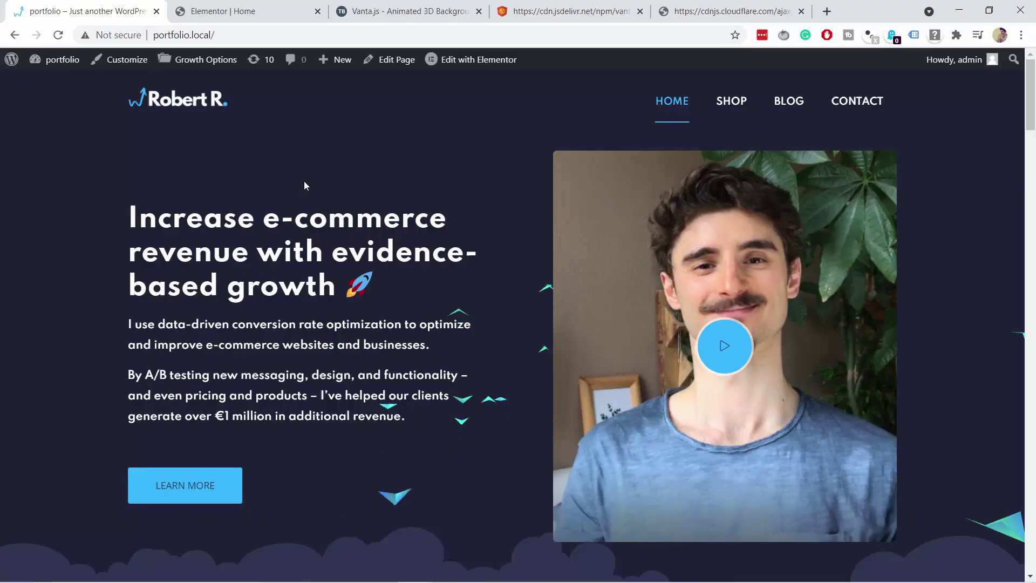
Scroll the portfolio home page down and back up to review the hero headline and video.
scroll(277, 209, down, 1)
scroll(118, 246, up, 1)
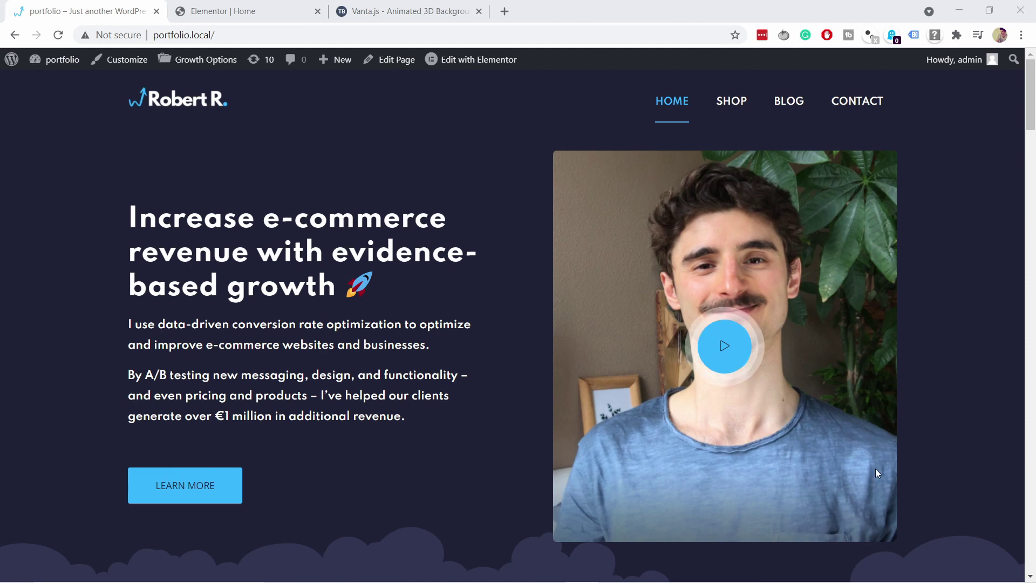
scroll(320, 322, down, 1)
scroll(233, 204, up, 1)
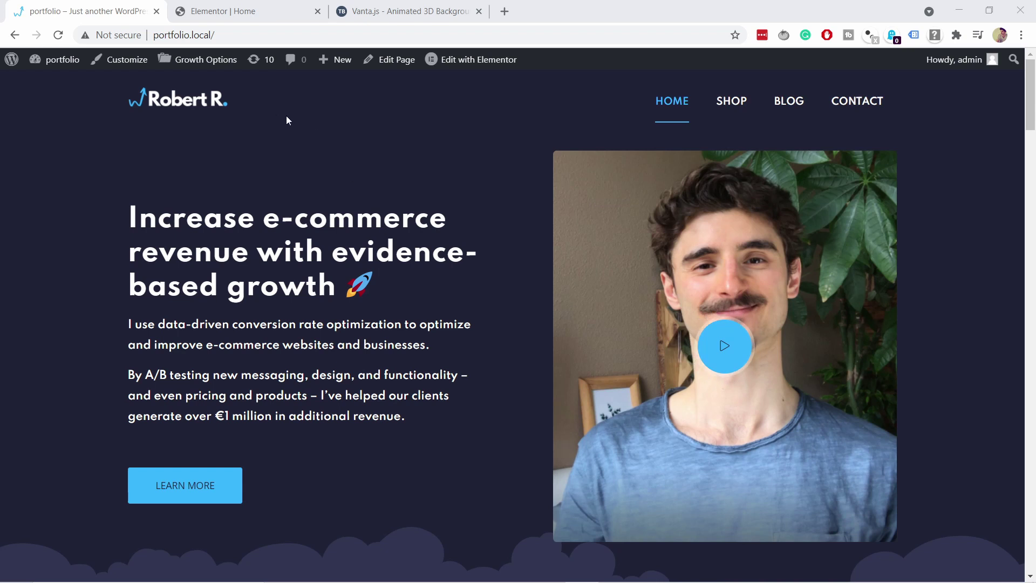
Switch to the Vanta.js site and scroll down to the More Effects gallery.
click(366, 14)
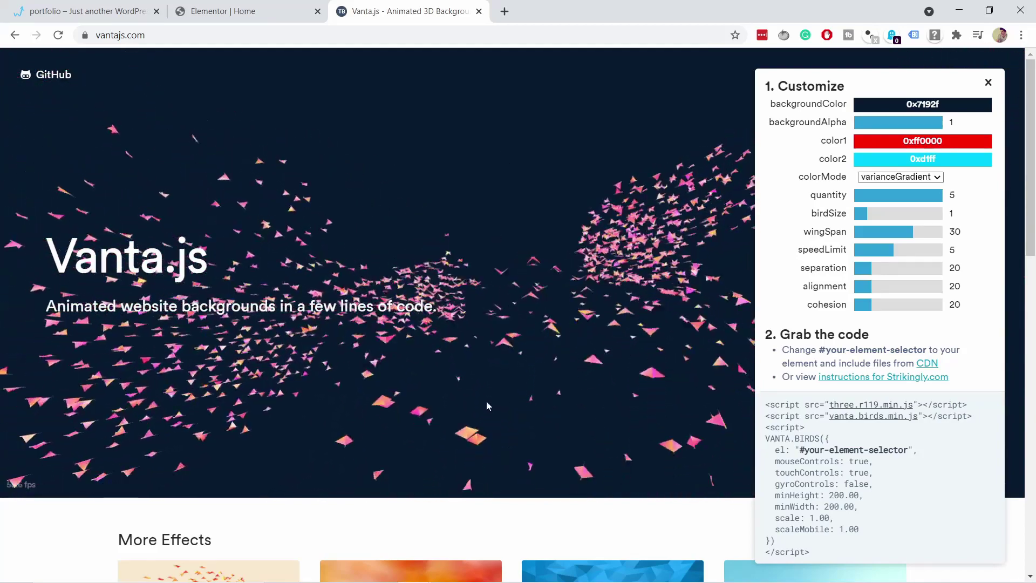
scroll(484, 286, down, 5)
scroll(474, 270, down, 3)
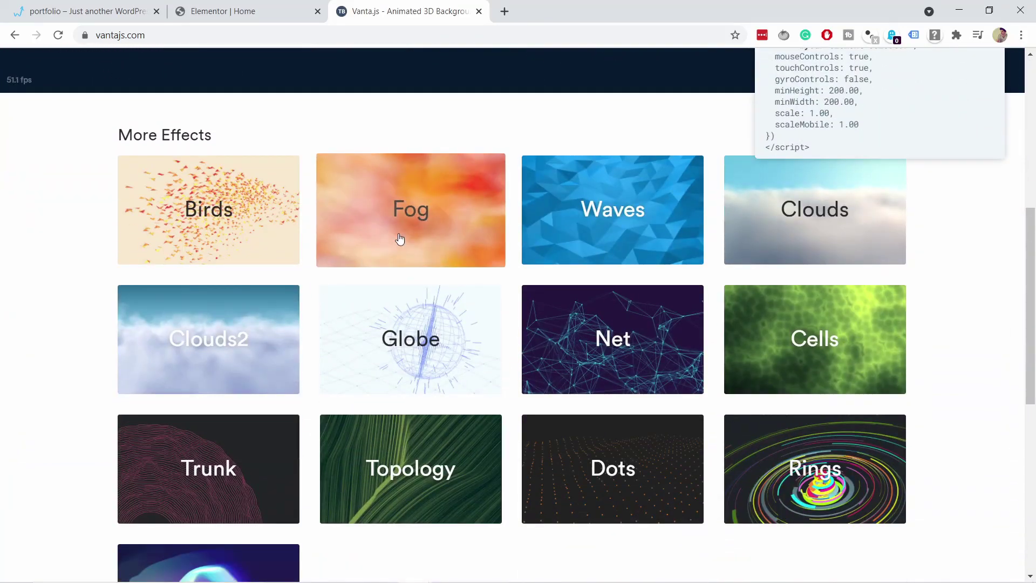
Preview the Fog, Waves and Clouds effects, then scroll back to the tile grid.
click(410, 232)
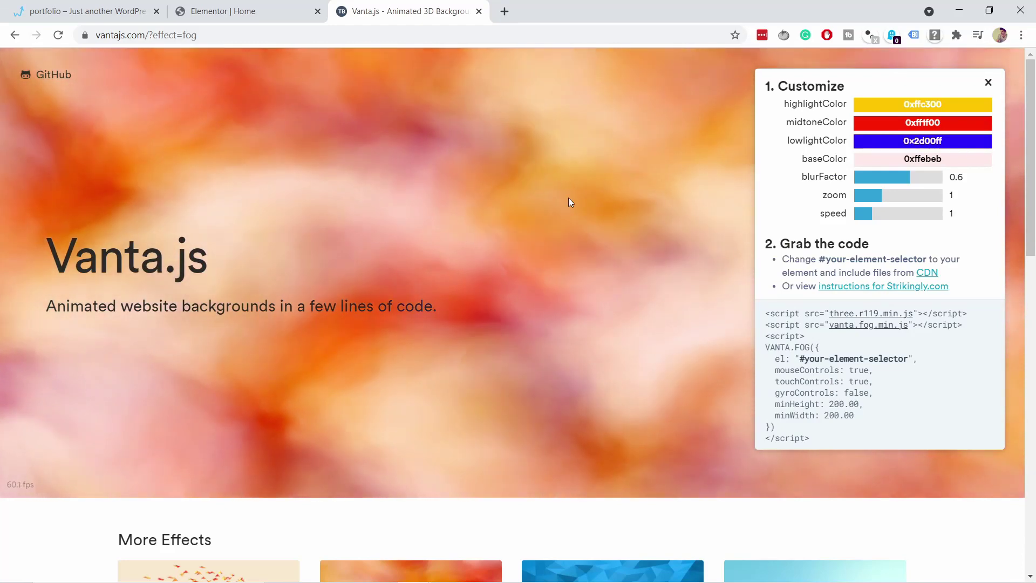
scroll(520, 297, down, 3)
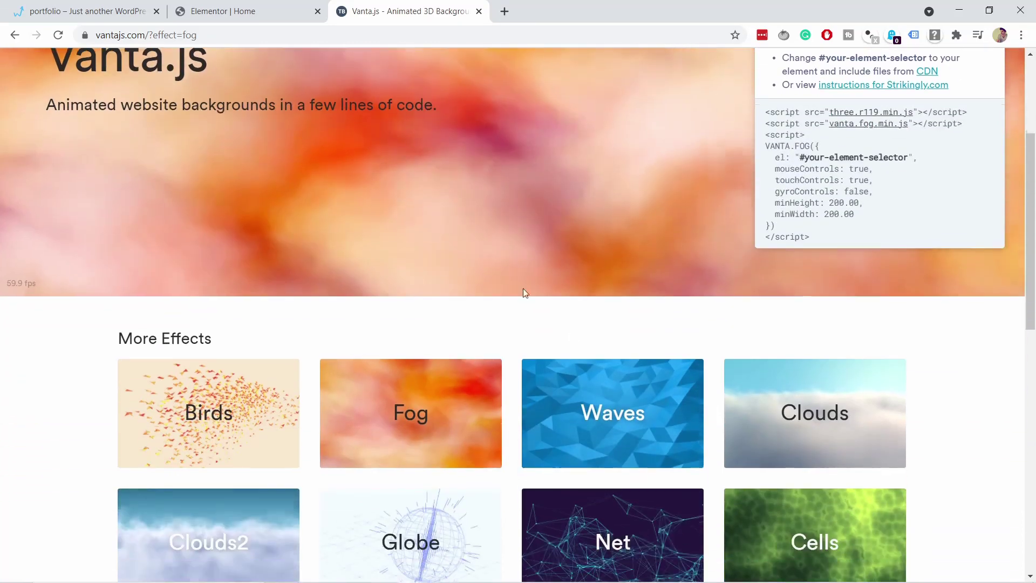
click(598, 409)
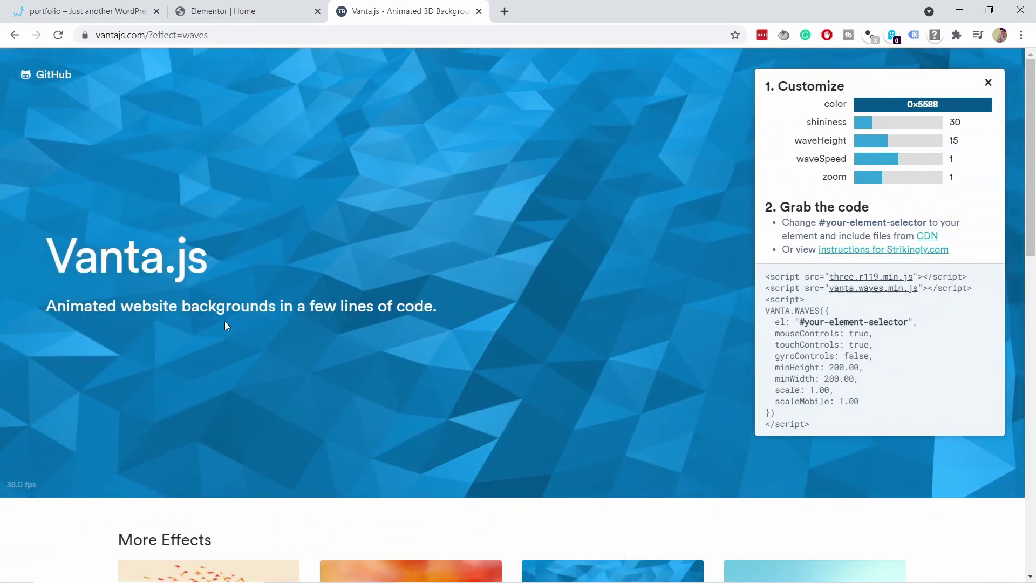
scroll(675, 281, down, 4)
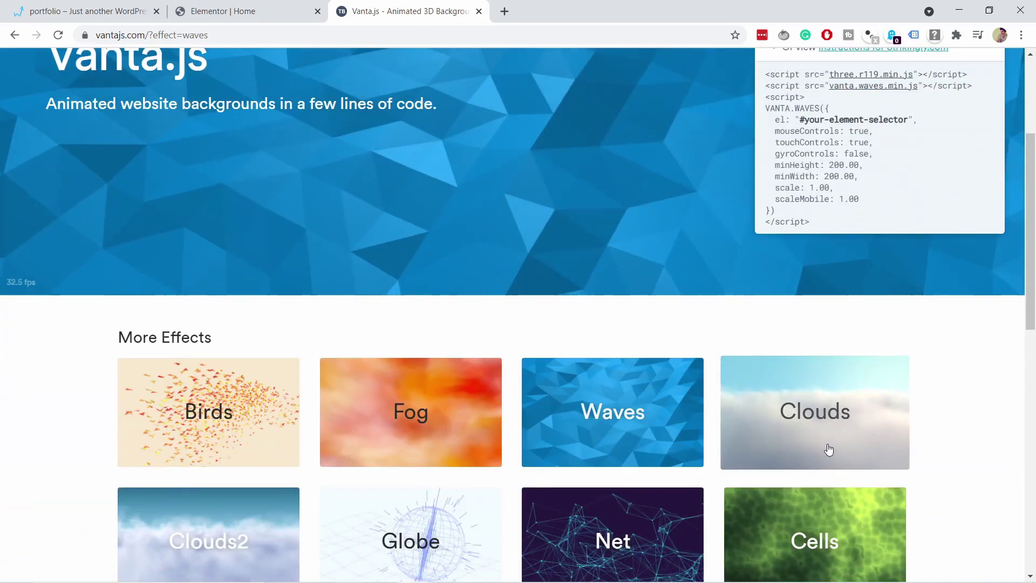
click(826, 451)
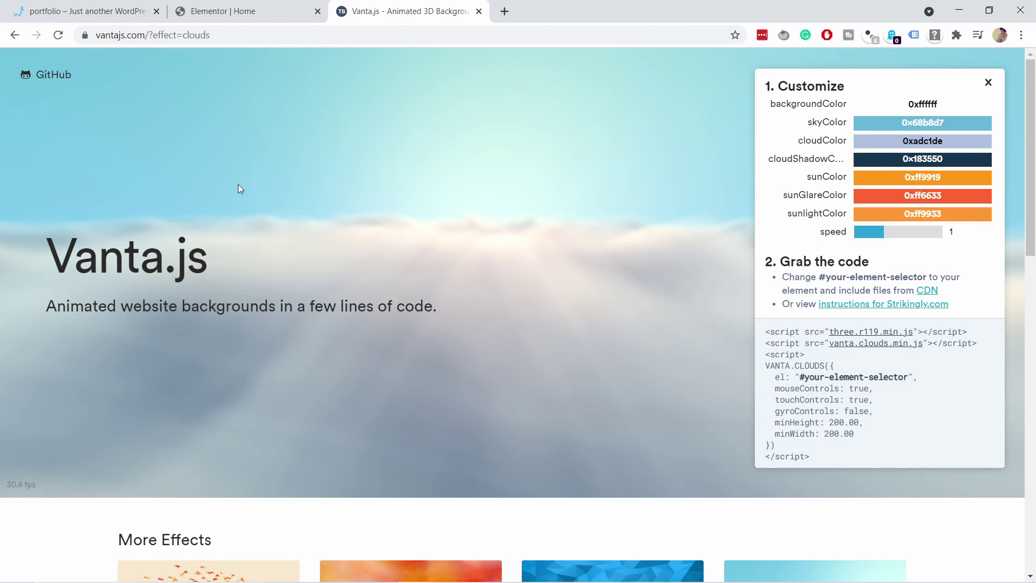
scroll(506, 231, down, 8)
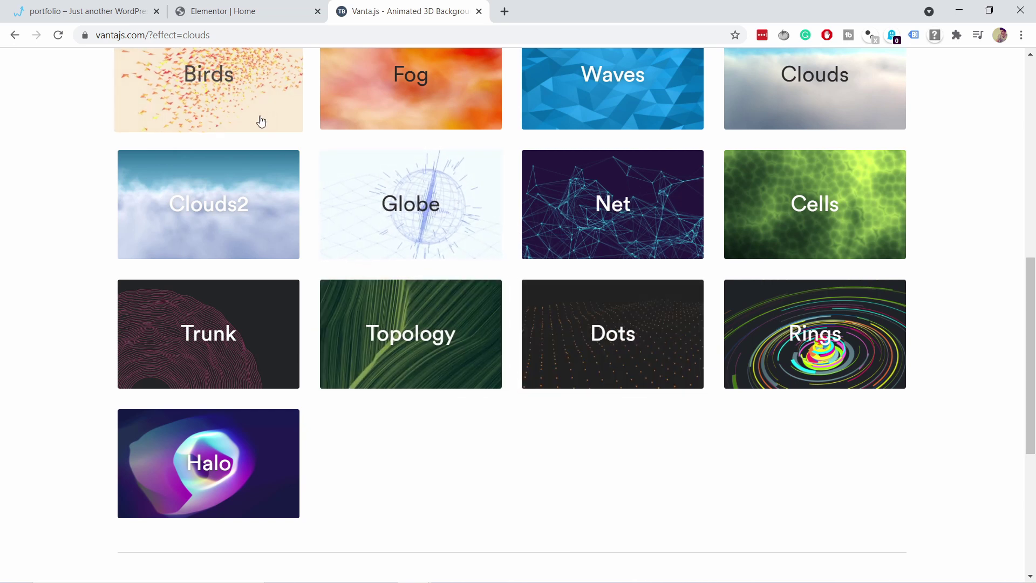
scroll(426, 224, up, 1)
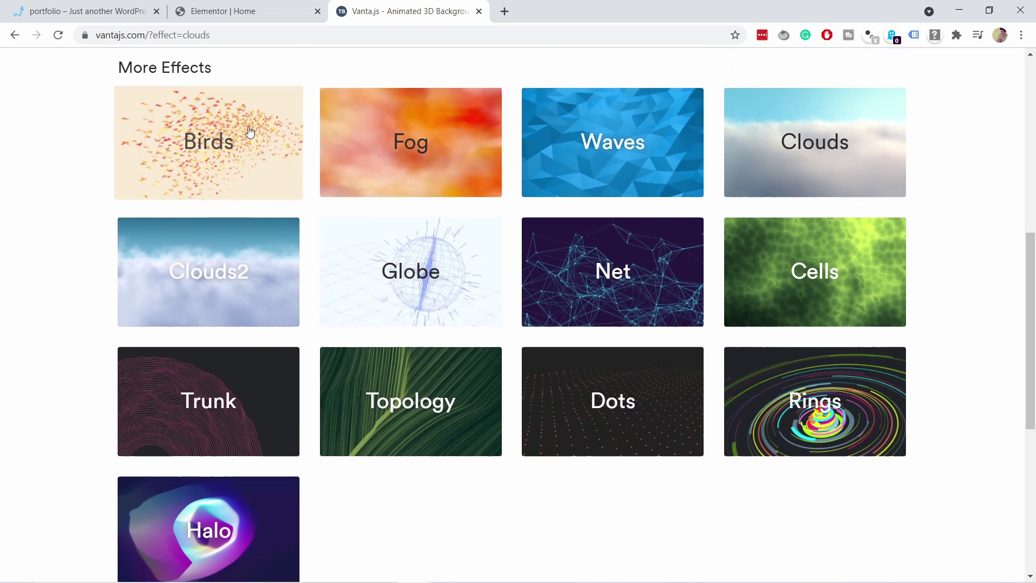
Load the Birds effect with quantity 2, dark teal color1 and backgroundAlpha 0.
click(198, 140)
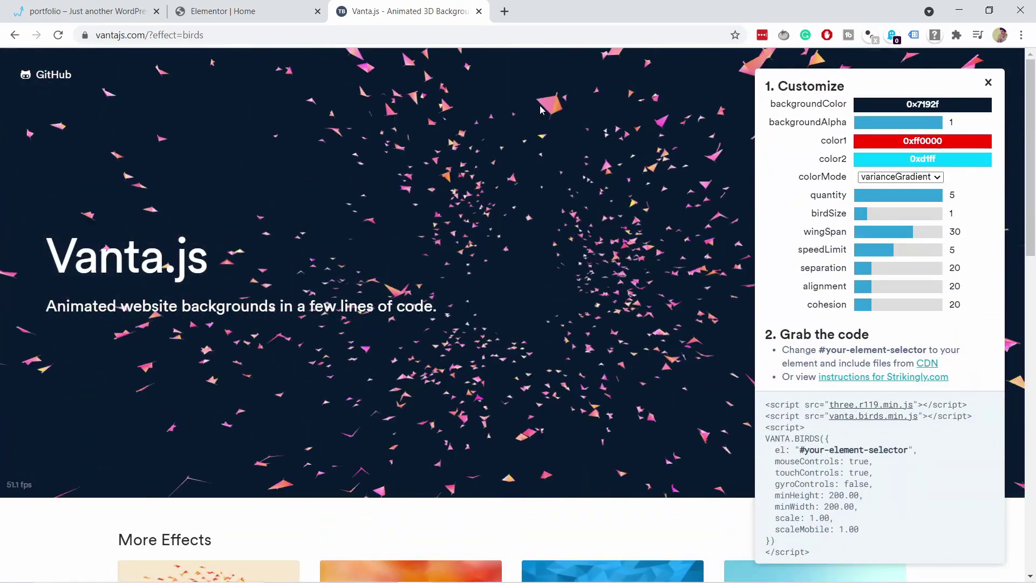
click(877, 196)
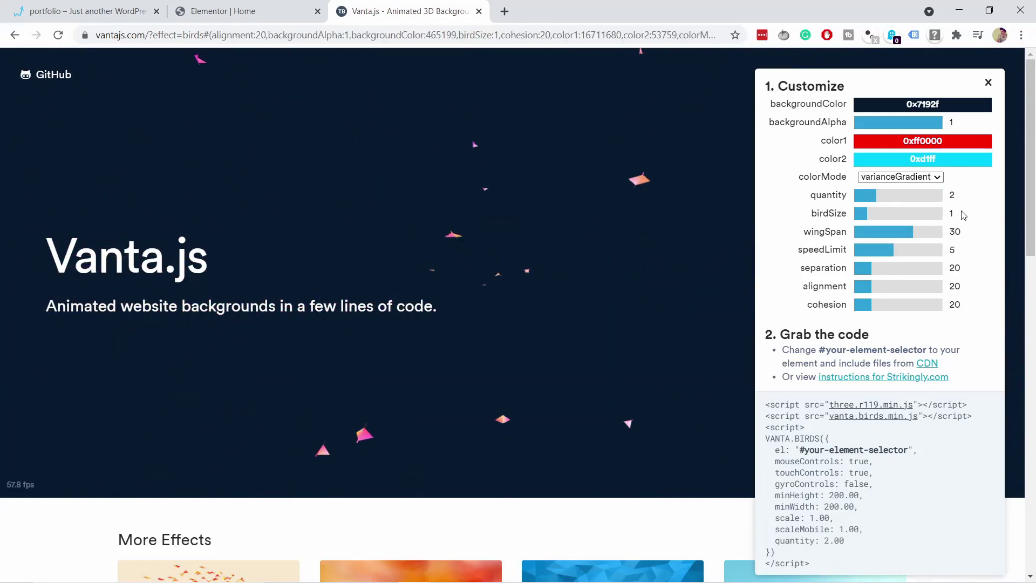
click(959, 142)
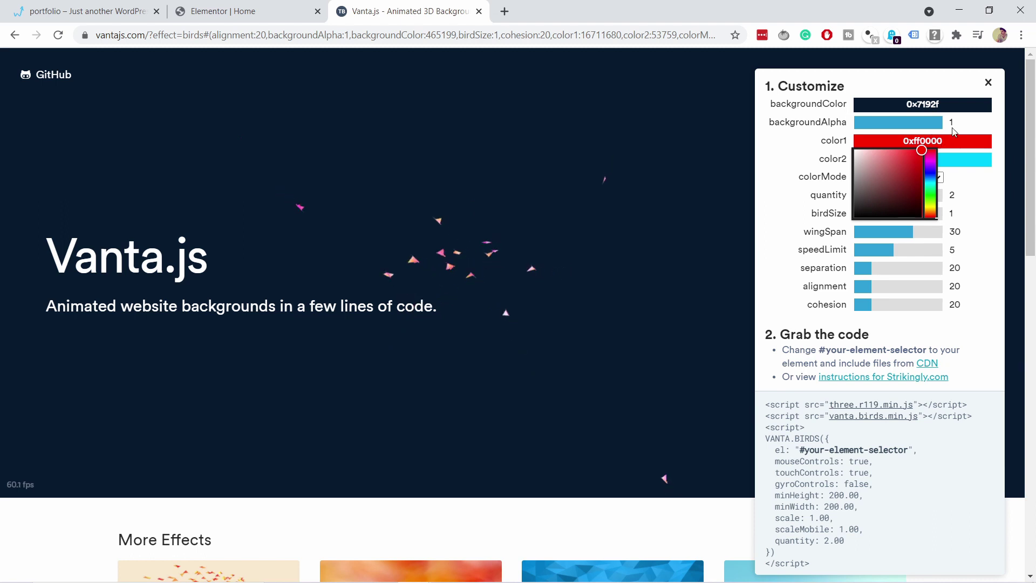
mouse_move(900, 163)
mouse_down()
mouse_move(905, 206)
mouse_move(908, 191)
mouse_move(932, 183)
mouse_up()
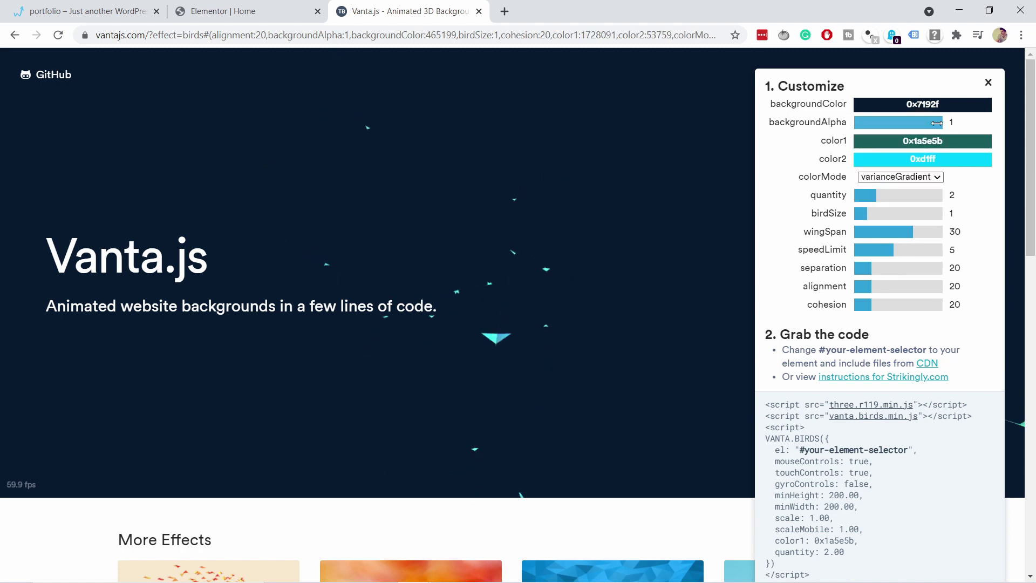
drag(937, 123, 845, 133)
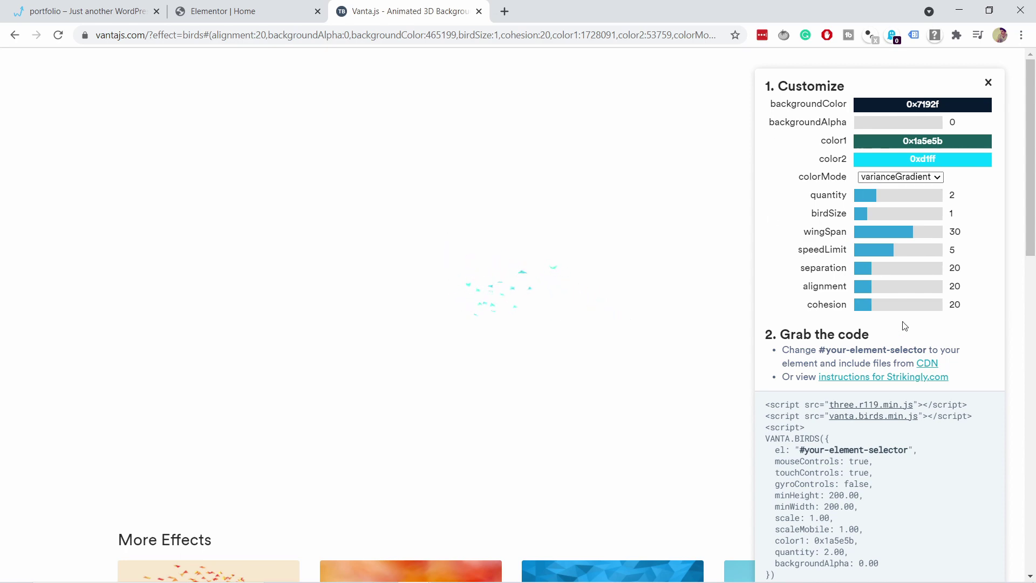
Select the whole generated birds script and copy it.
scroll(702, 378, down, 3)
scroll(495, 315, down, 1)
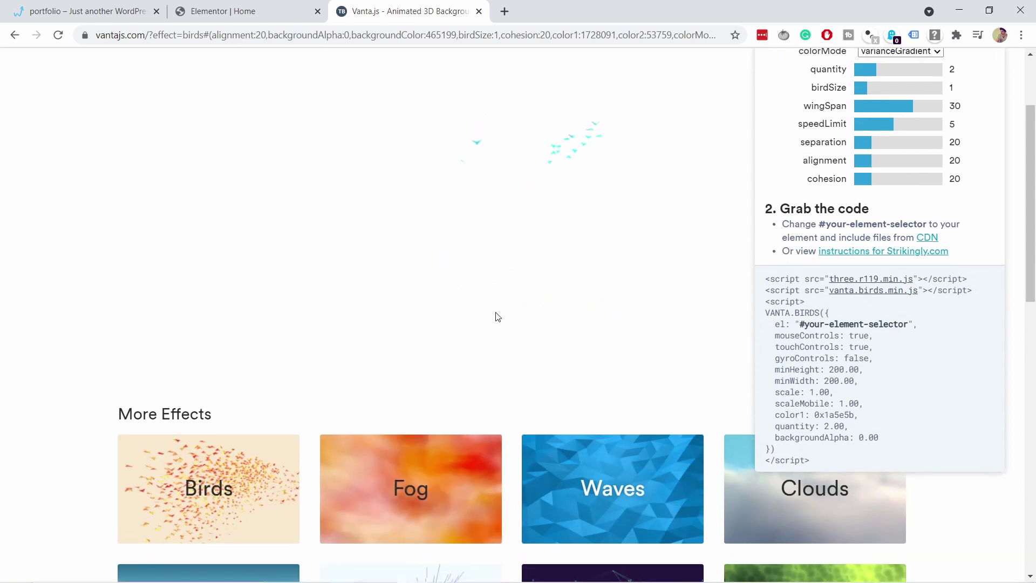
scroll(702, 242, up, 4)
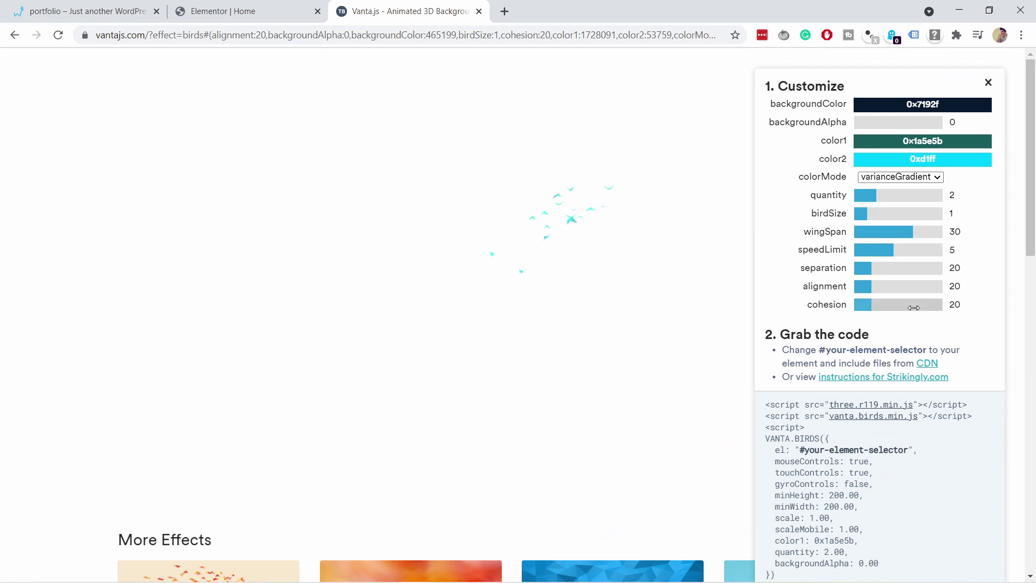
scroll(864, 295, down, 3)
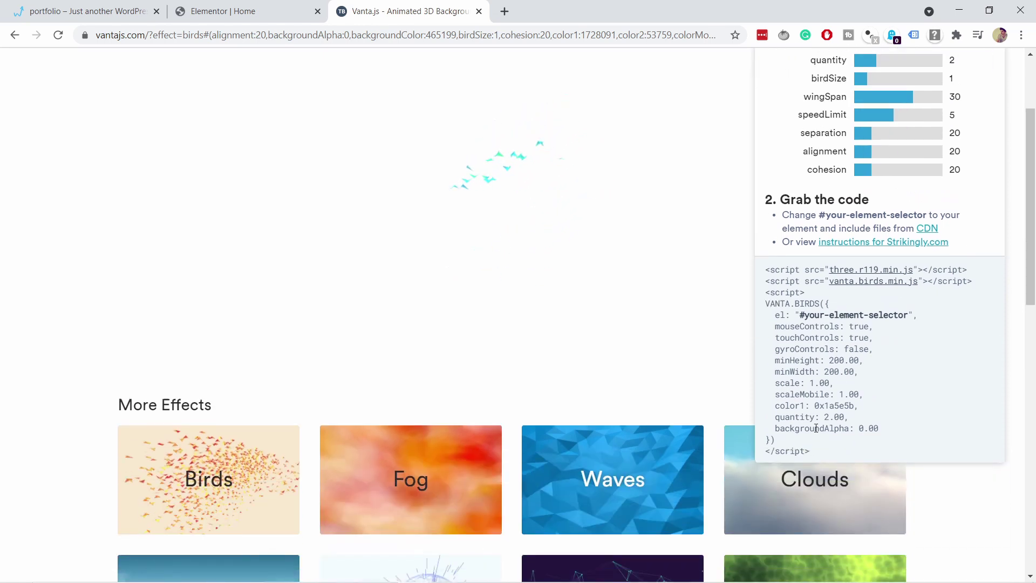
drag(819, 457, 765, 263)
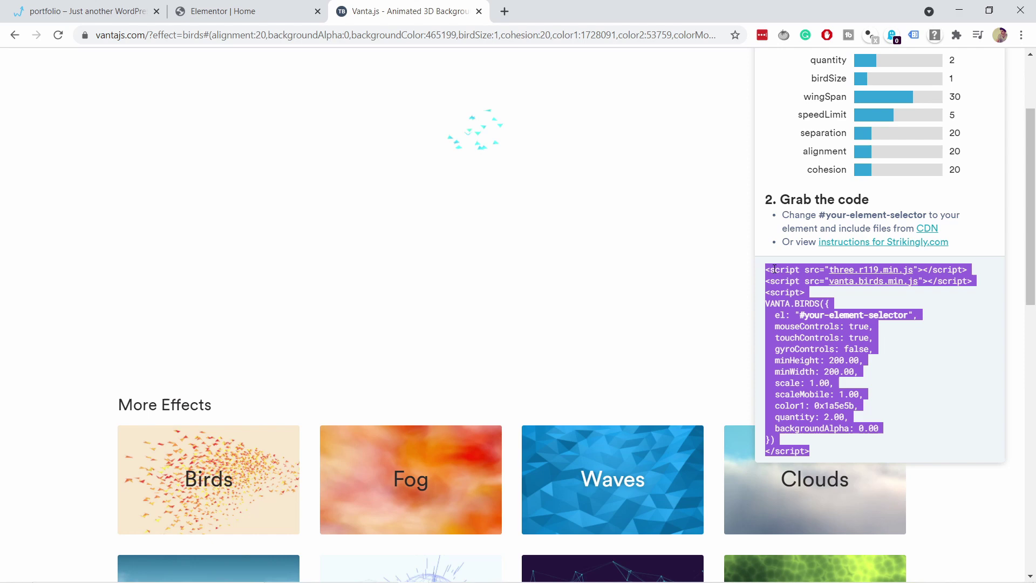
right_click(765, 264)
click(792, 282)
Paste the copied birds script into a new Notepad note, then return to Chrome.
click(583, 572)
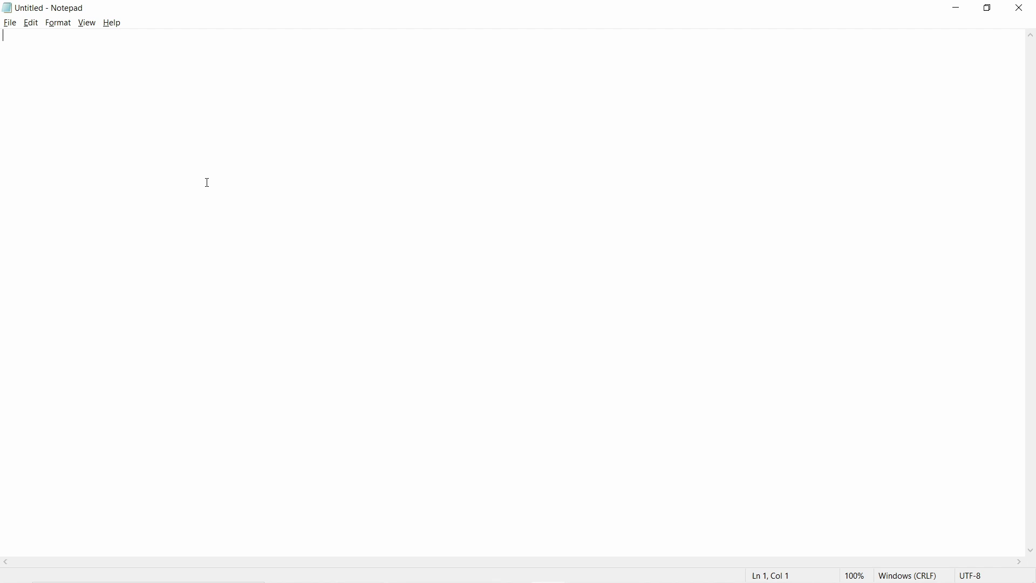
key(ctrl+v)
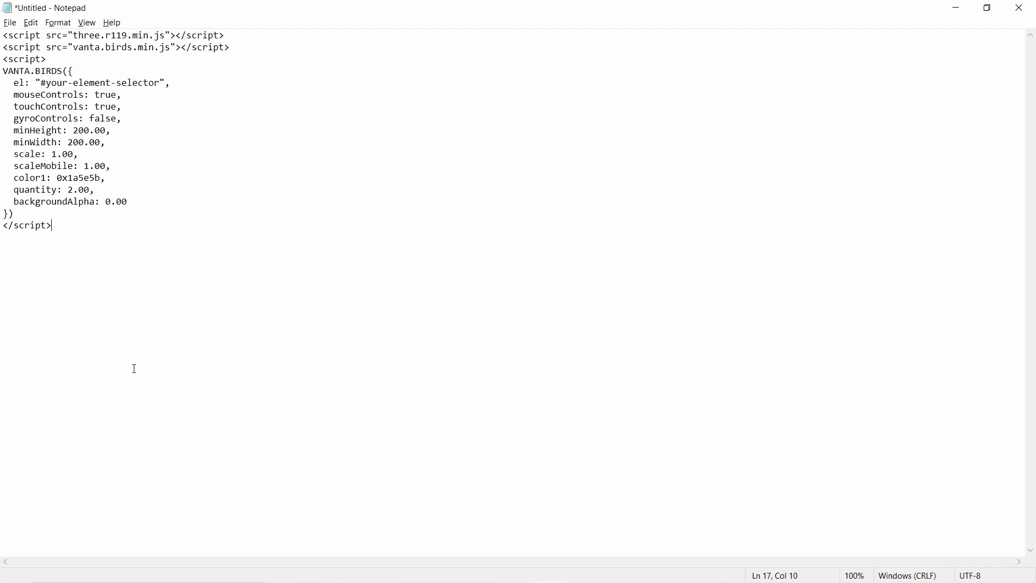
key(alt+Tab)
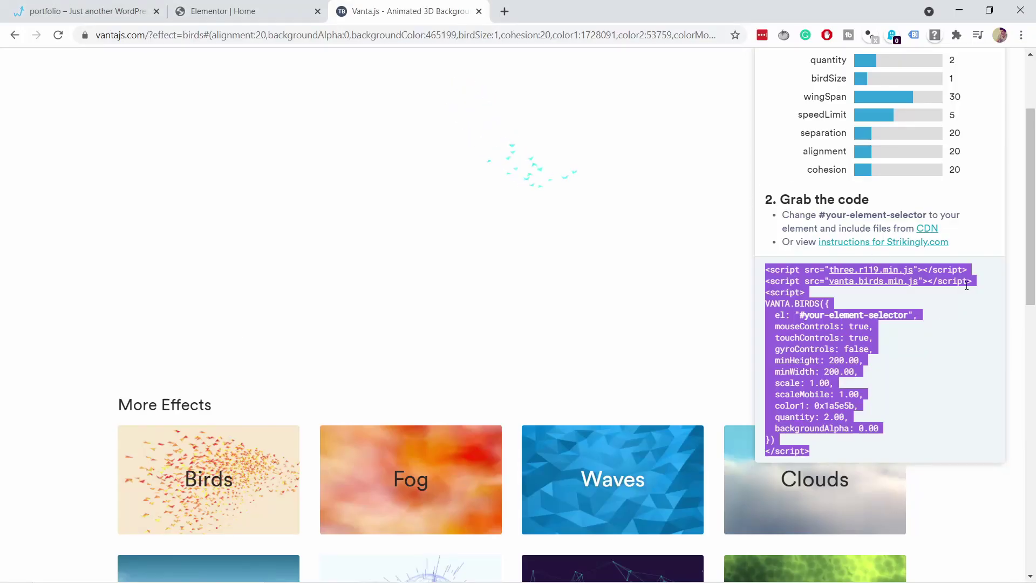
Open the three.r119.min.js link on cdnjs and select its URL to copy it.
click(856, 273)
click(394, 35)
drag(324, 33, 80, 35)
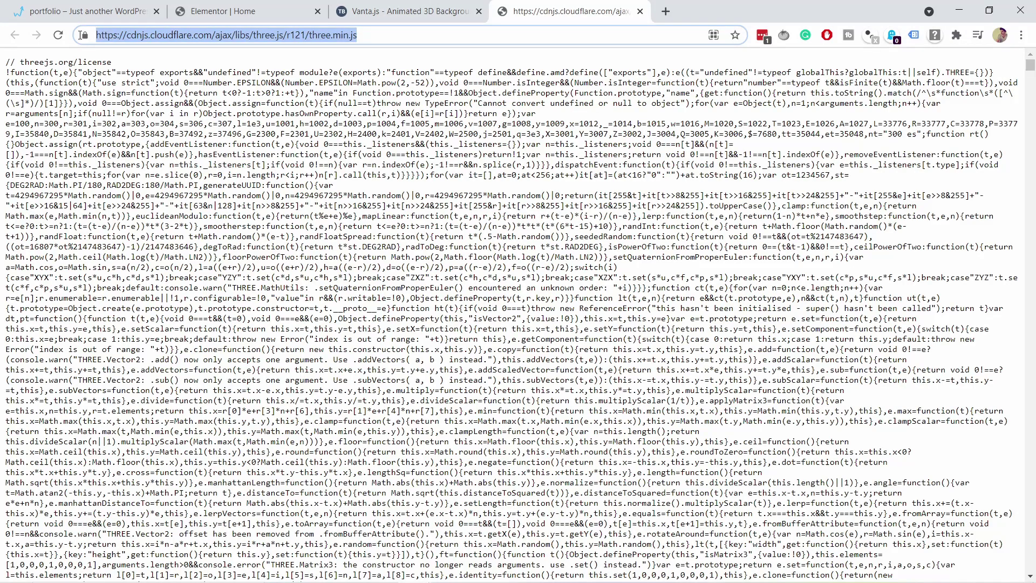
right_click(146, 39)
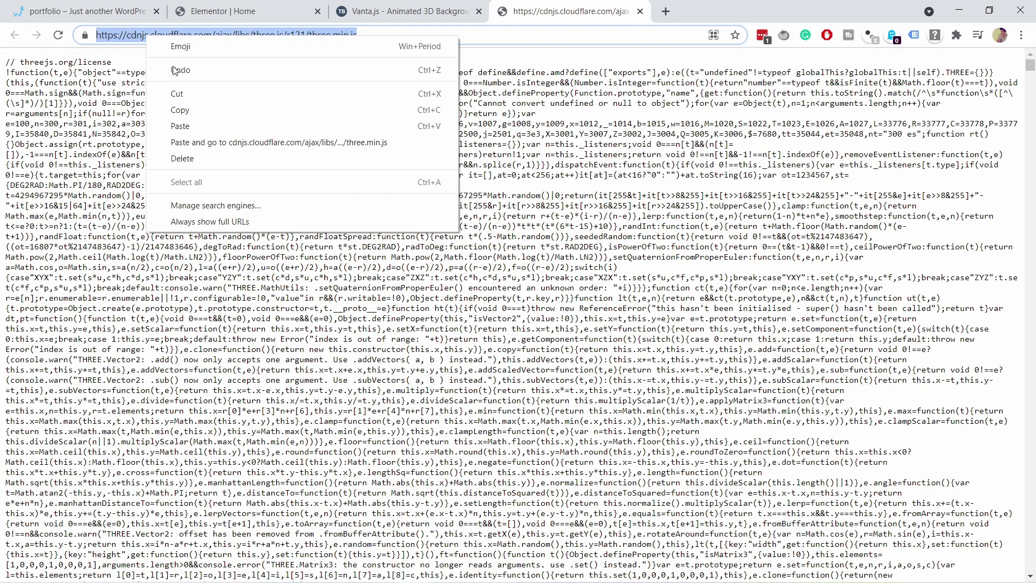
Replace three.r119.min.js in the first script tag with the copied cdnjs three.min.js r121 URL.
click(197, 110)
key(alt+Tab)
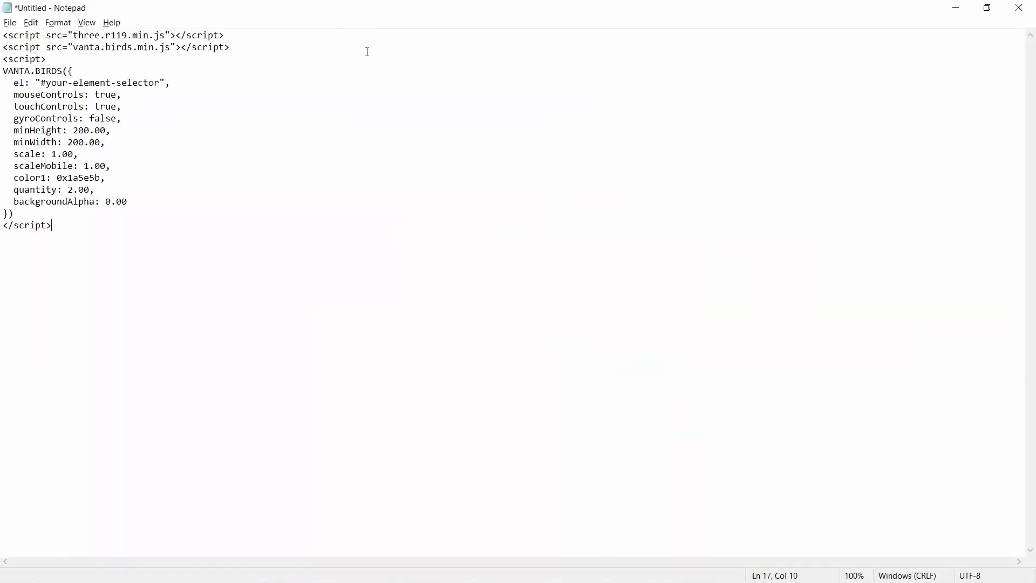
drag(165, 35, 100, 36)
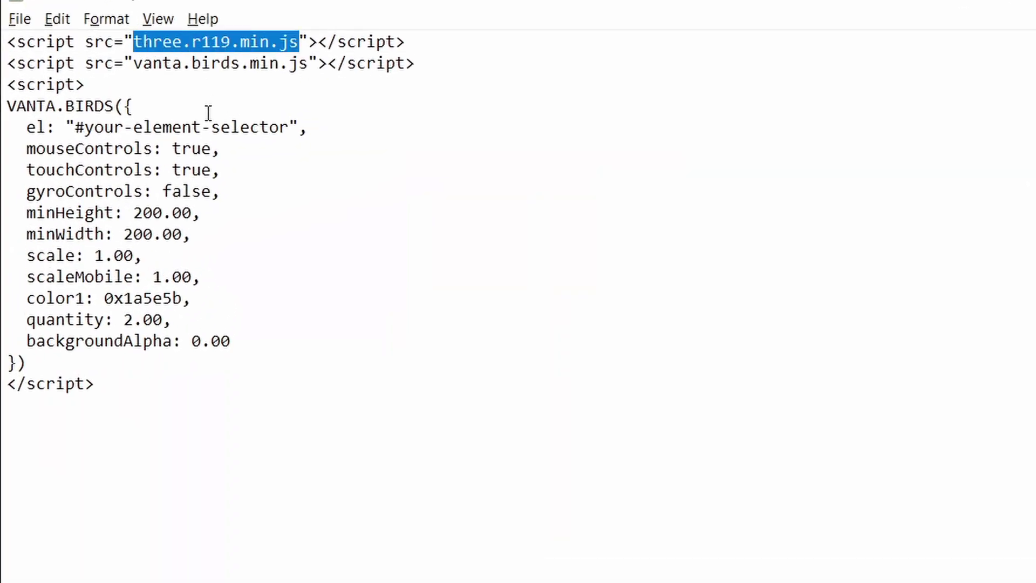
key(ctrl+v)
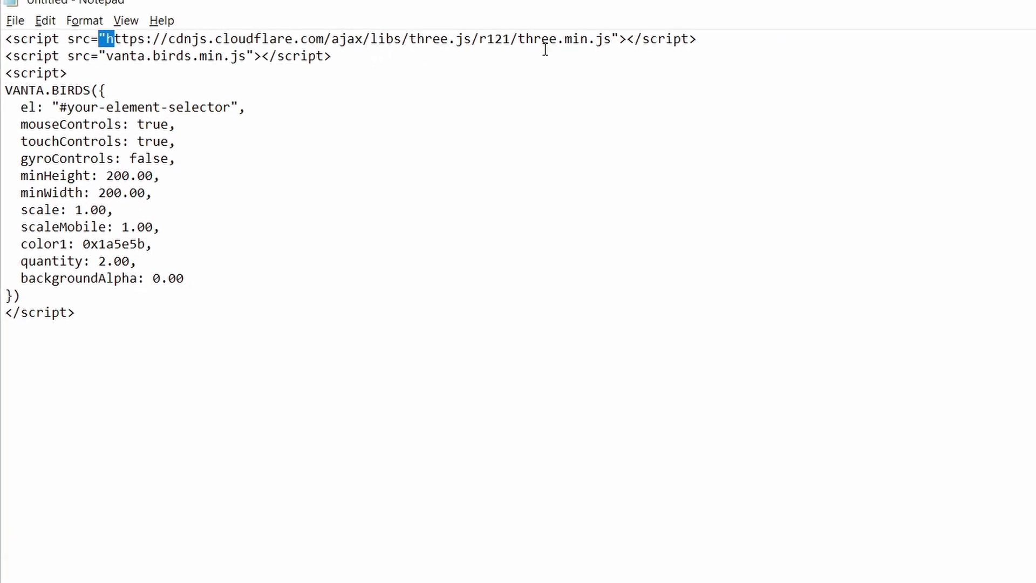
key(alt+Tab)
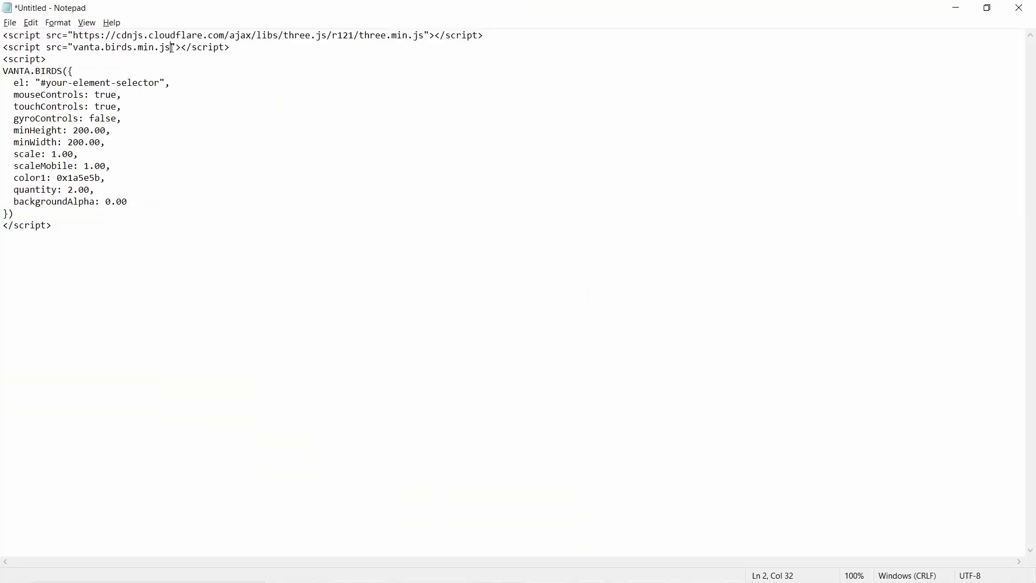
Swap in the jsDelivr vanta.birds.min.js URL, replace the selector placeholder with animation-bg, and select the script.
drag(172, 48, 73, 48)
key(ctrl+v)
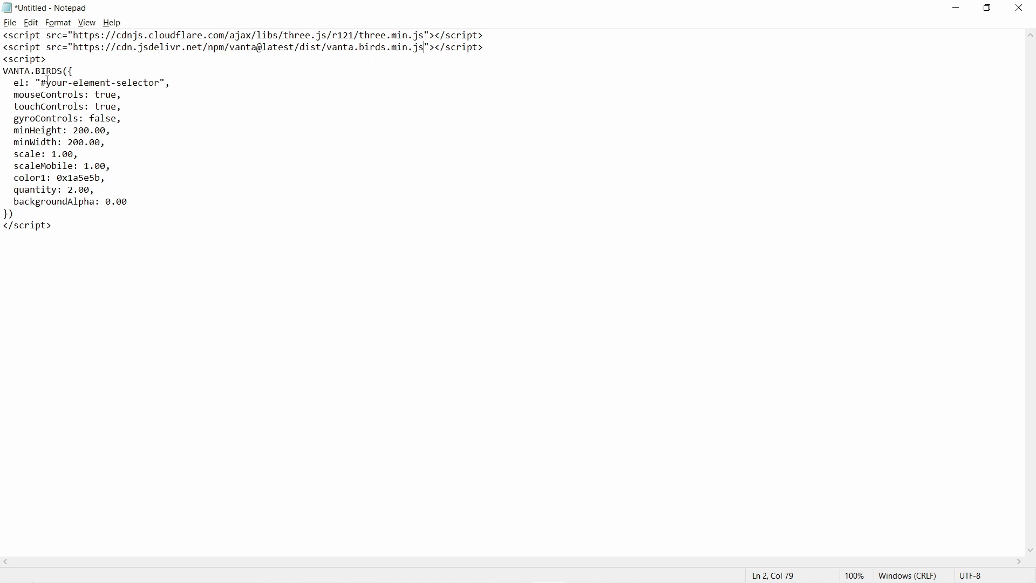
drag(46, 82, 161, 81)
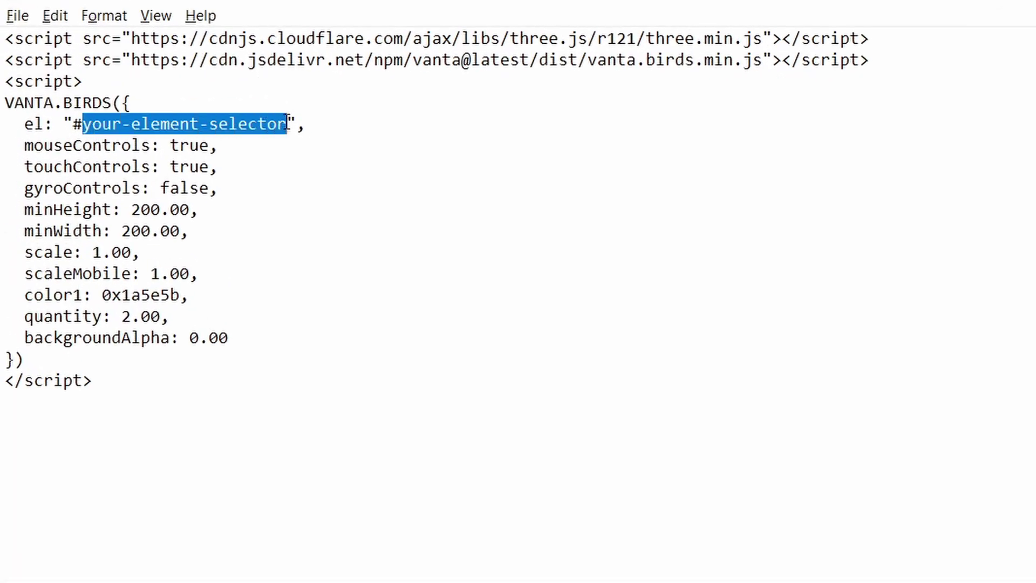
key(BackSpace)
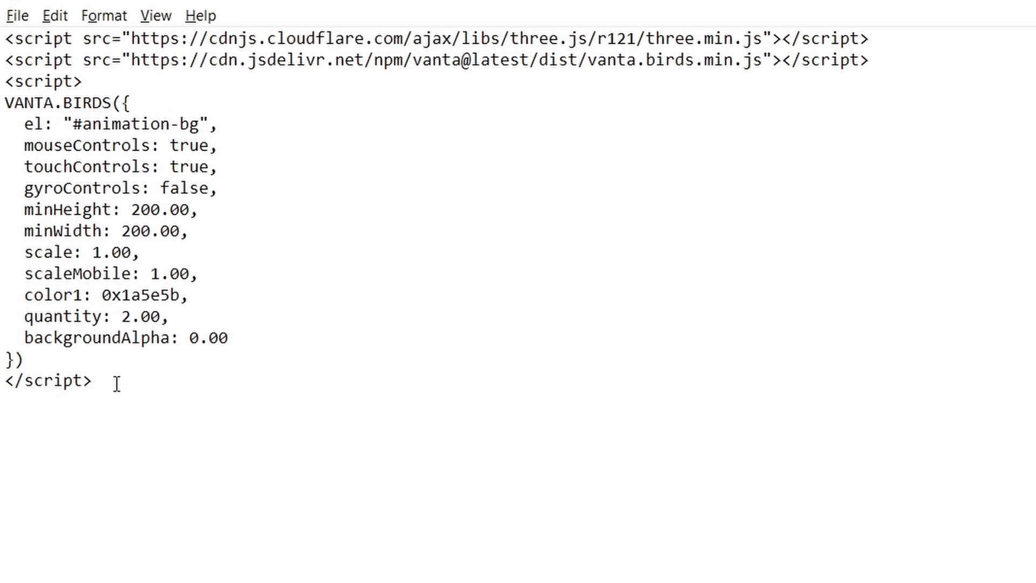
drag(128, 378, 5, 37)
Copy the finished script, then search the Elementor Elements panel for 'html'.
right_click(39, 111)
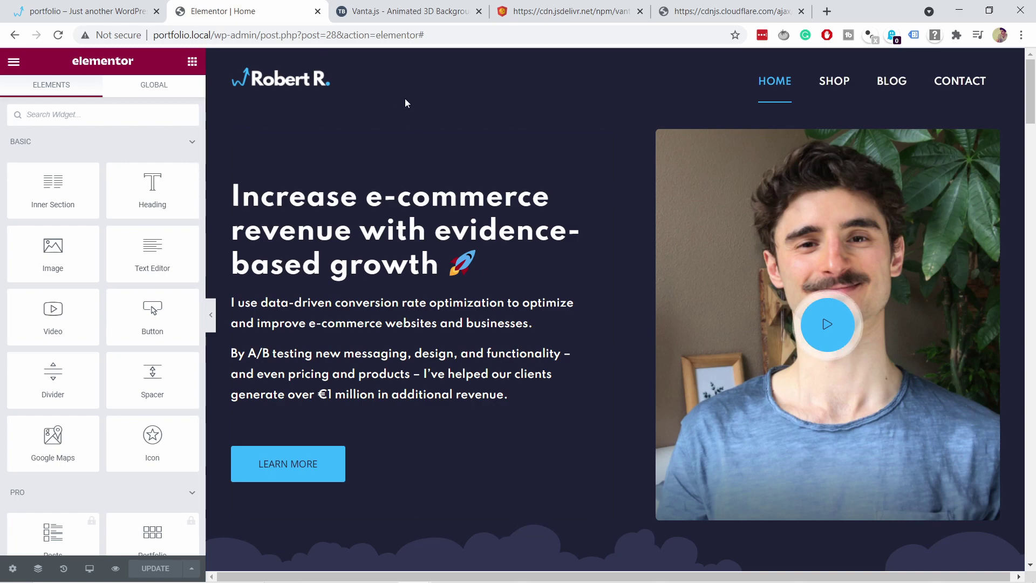
scroll(406, 102, down, 2)
scroll(1002, 168, up, 2)
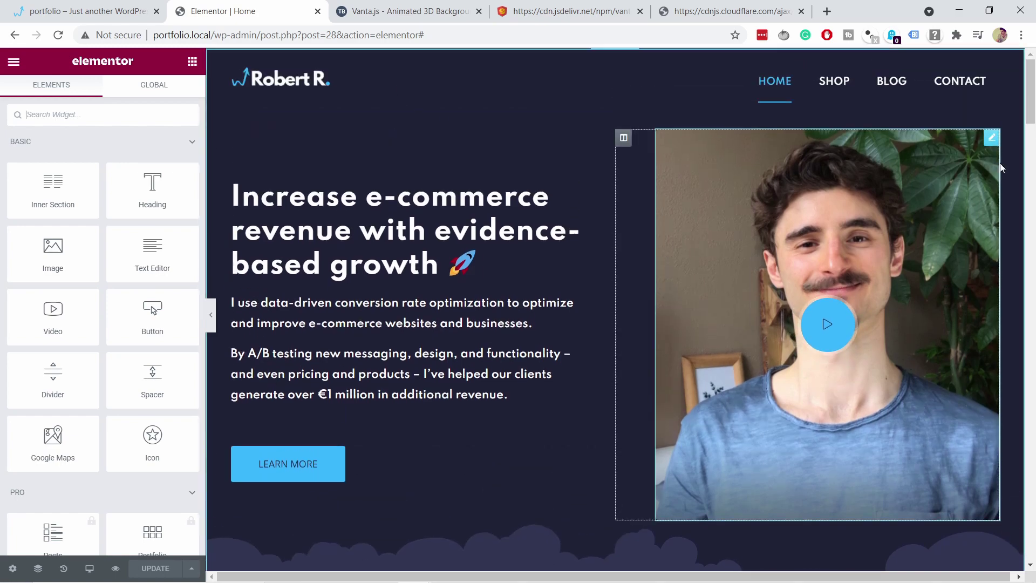
scroll(282, 342, down, 2)
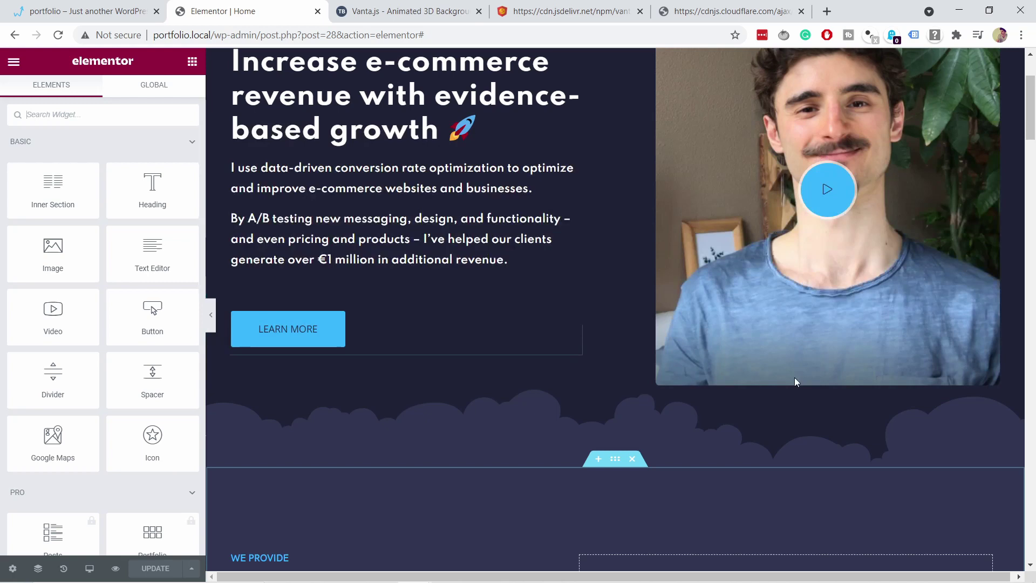
scroll(283, 342, up, 2)
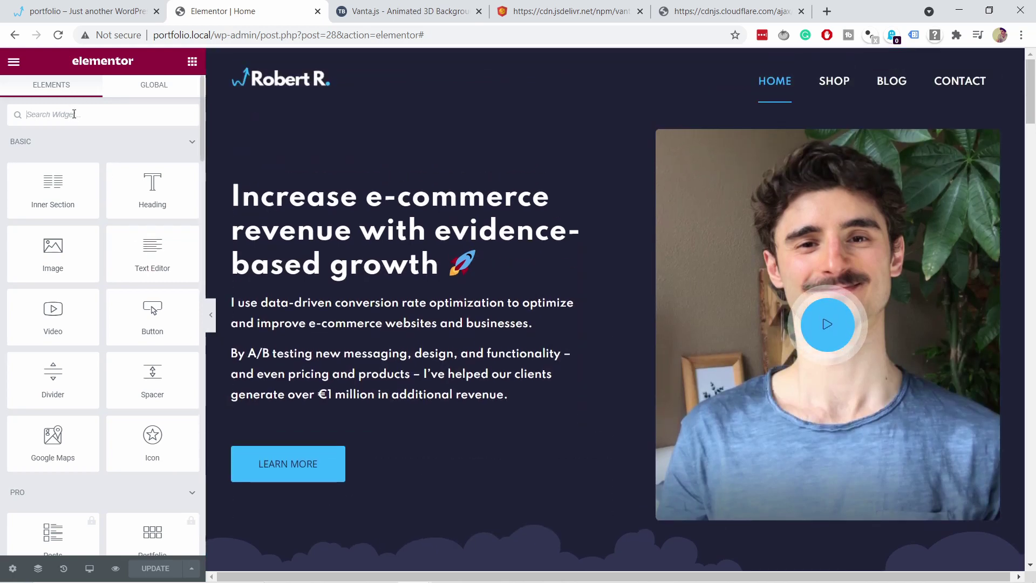
text(html)
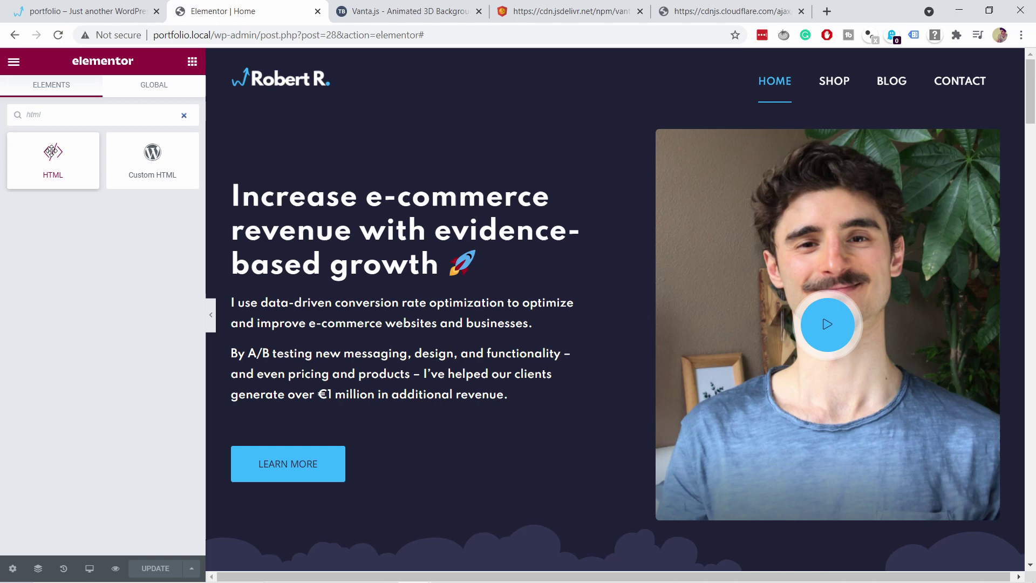
Add an HTML widget below the Learn More button and paste the Vanta birds script into it.
drag(54, 162, 376, 488)
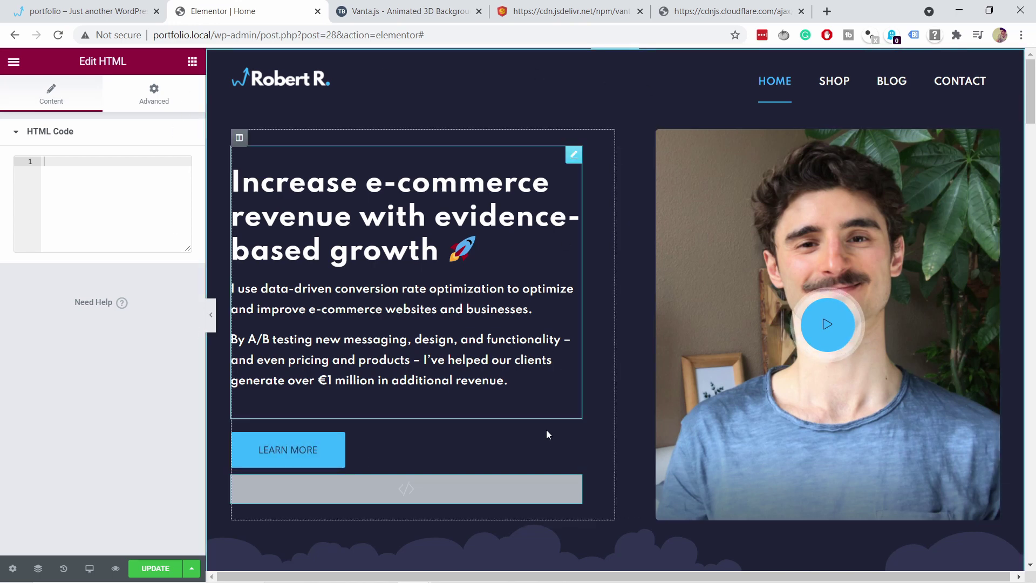
right_click(56, 172)
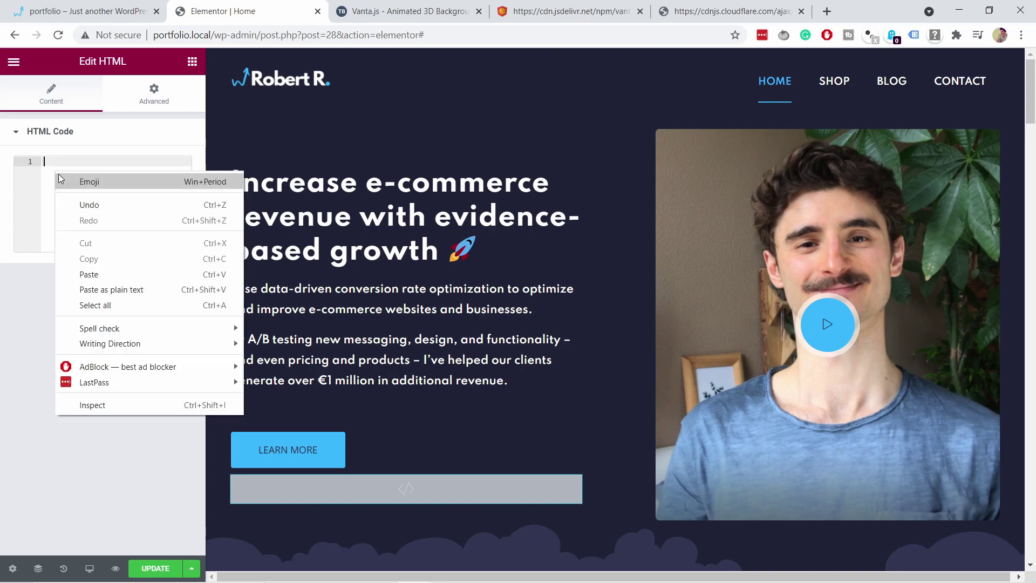
click(89, 275)
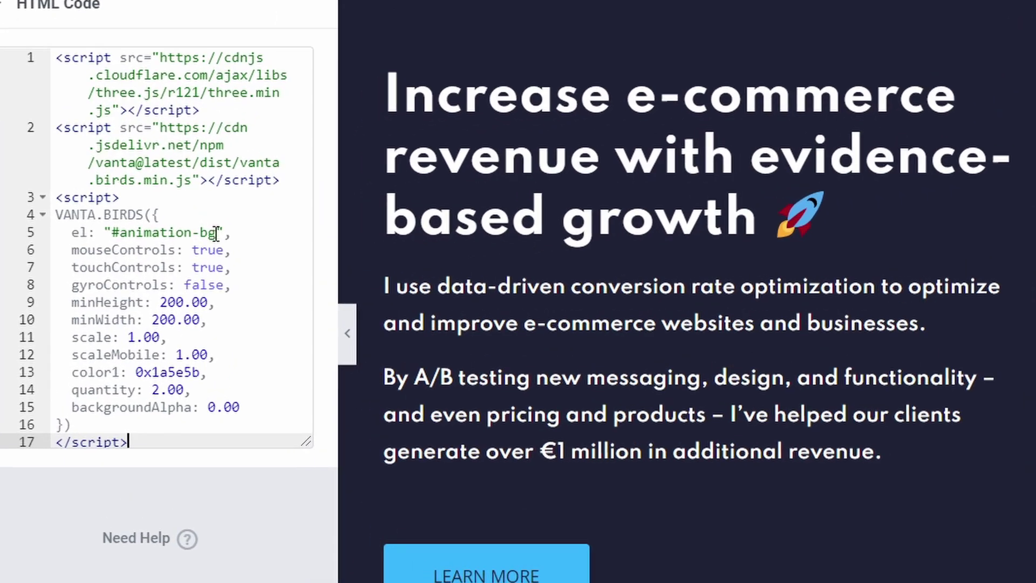
Copy the animation-bg name from the script's el line.
drag(216, 233, 117, 234)
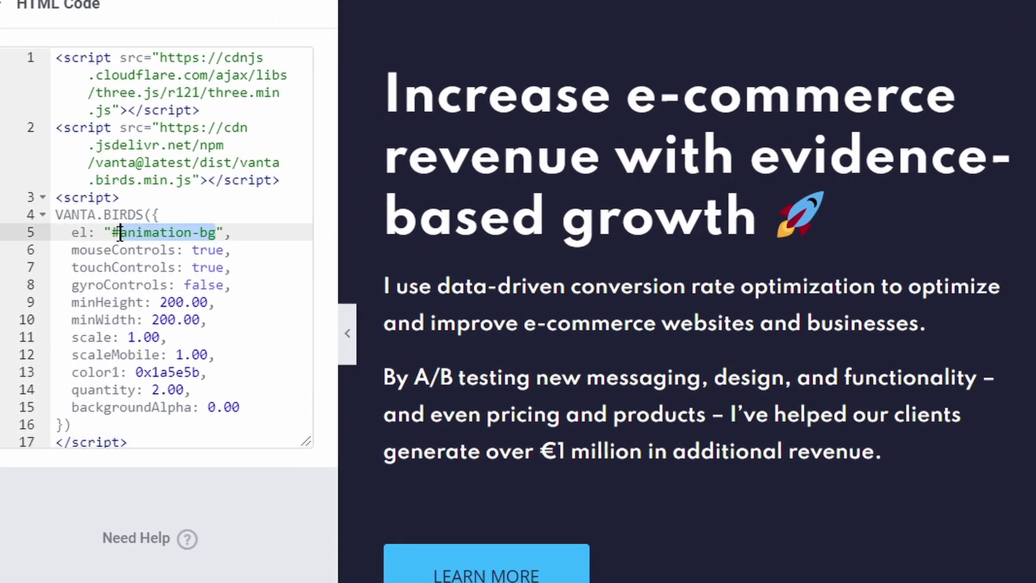
right_click(130, 238)
click(198, 318)
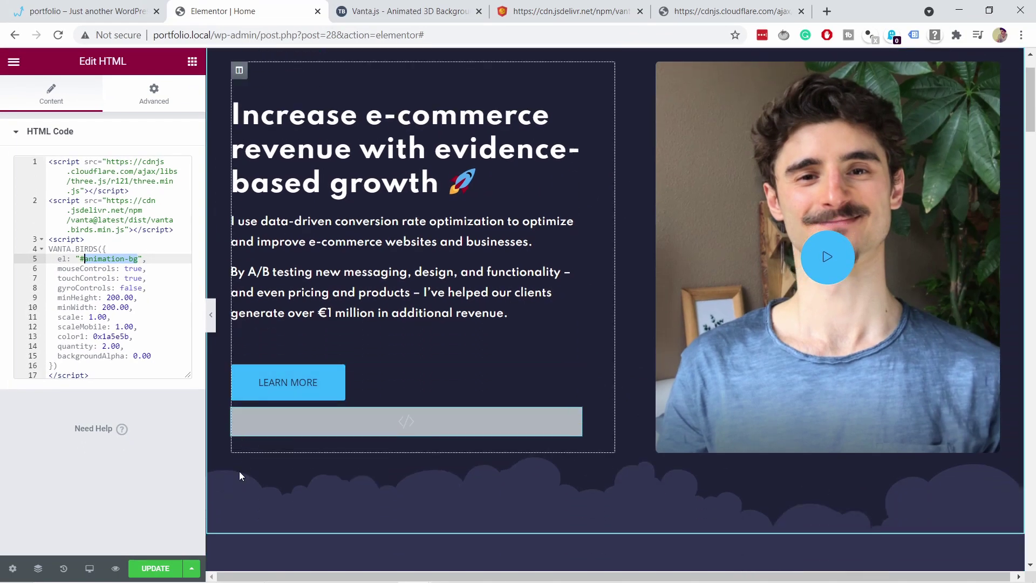
Set the hero inner section's Advanced CSS ID to animation-bg and update the page.
right_click(217, 497)
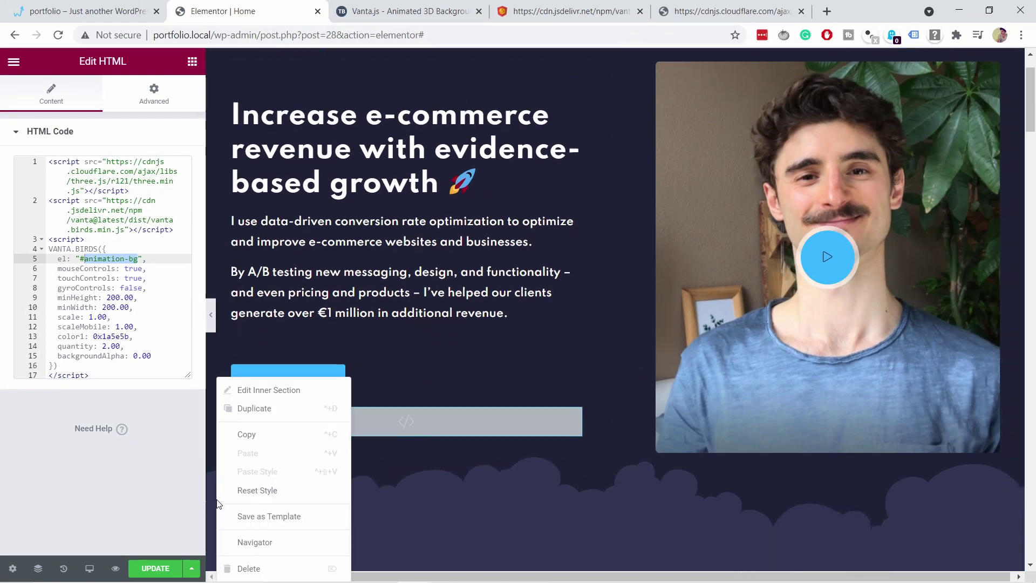
click(254, 390)
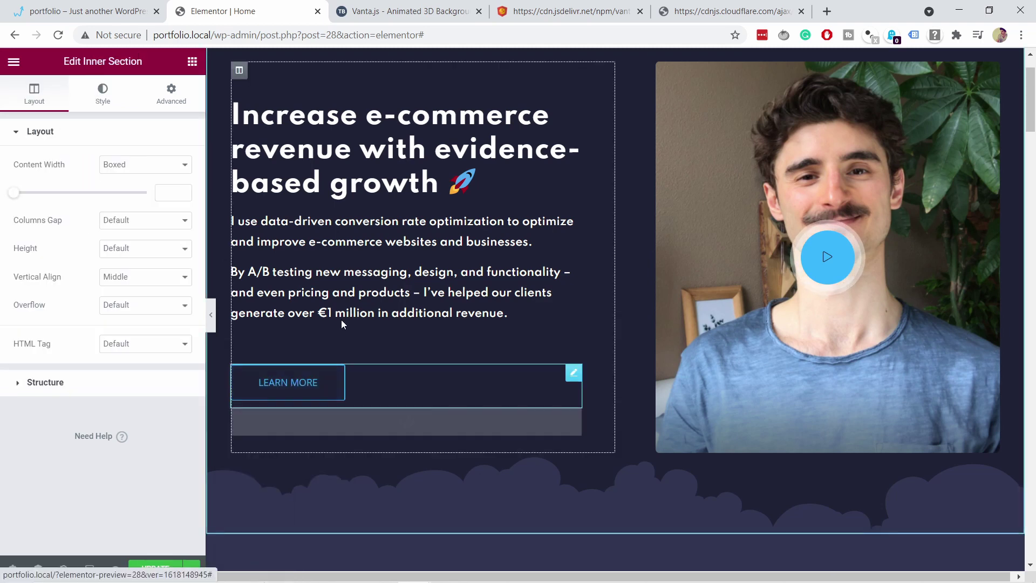
click(171, 98)
scroll(108, 189, down, 1)
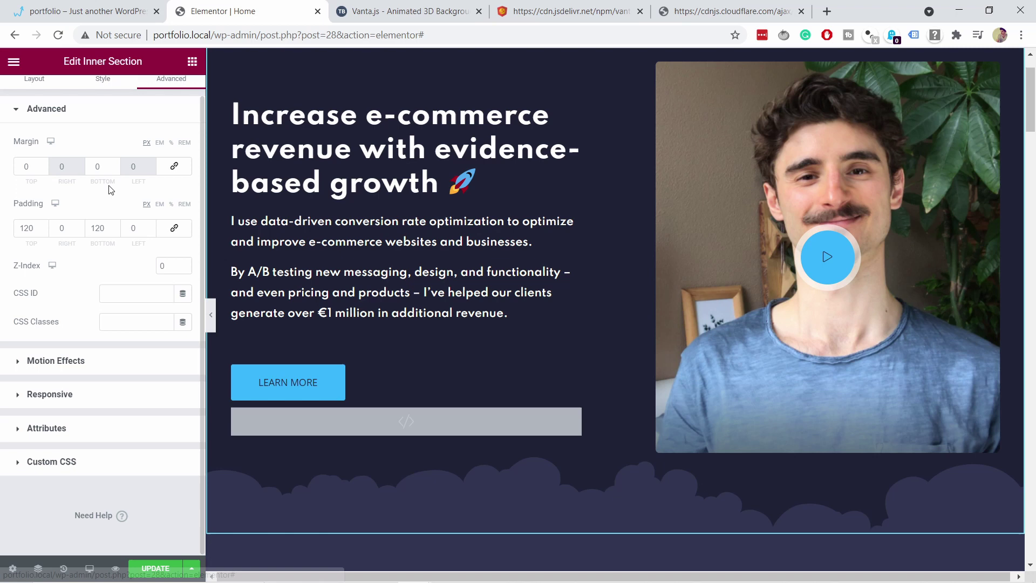
click(109, 295)
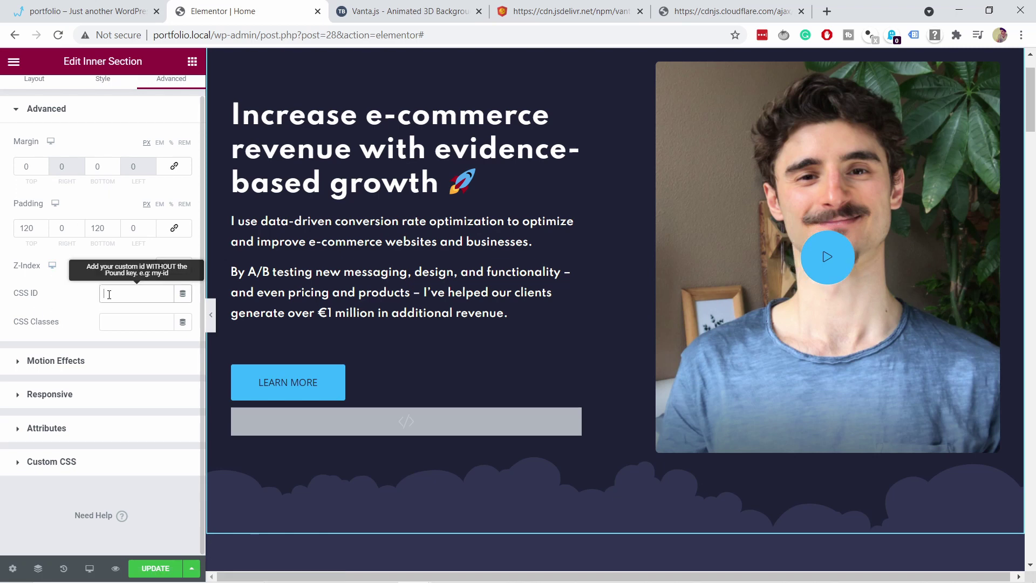
right_click(109, 294)
click(139, 399)
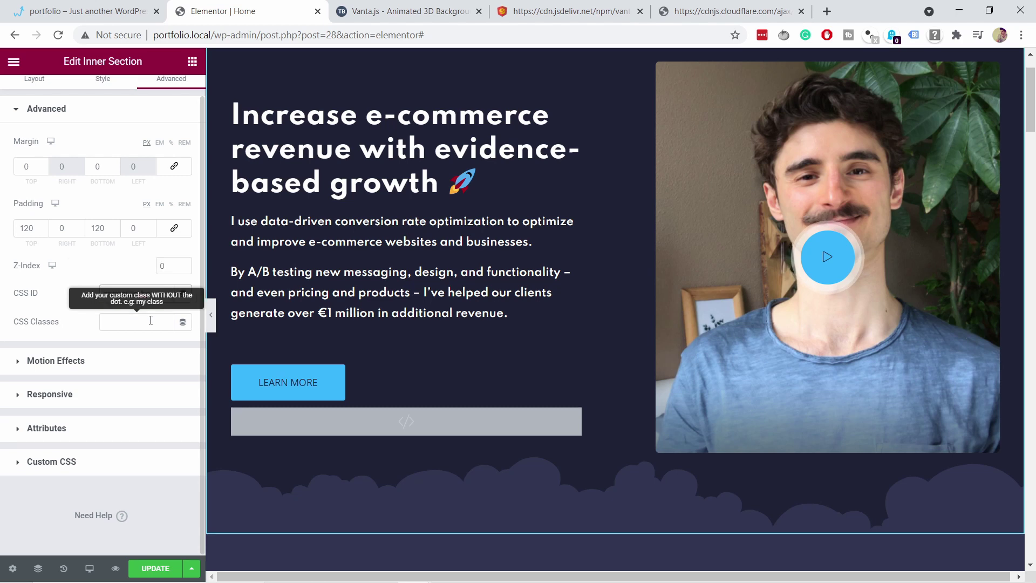
click(86, 283)
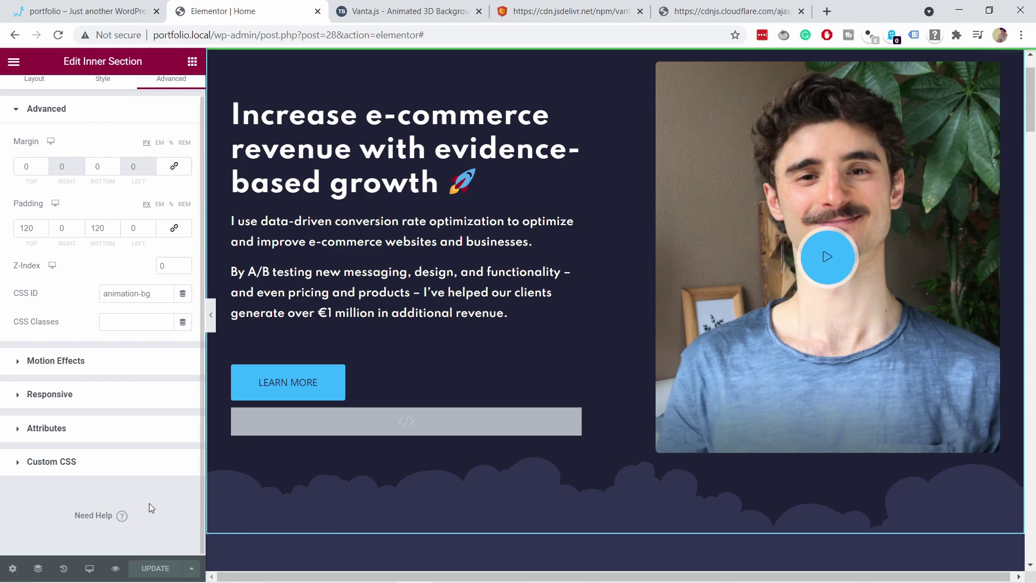
Reload the live portfolio front page tab to show the Vanta birds animating in the hero.
click(86, 10)
click(206, 34)
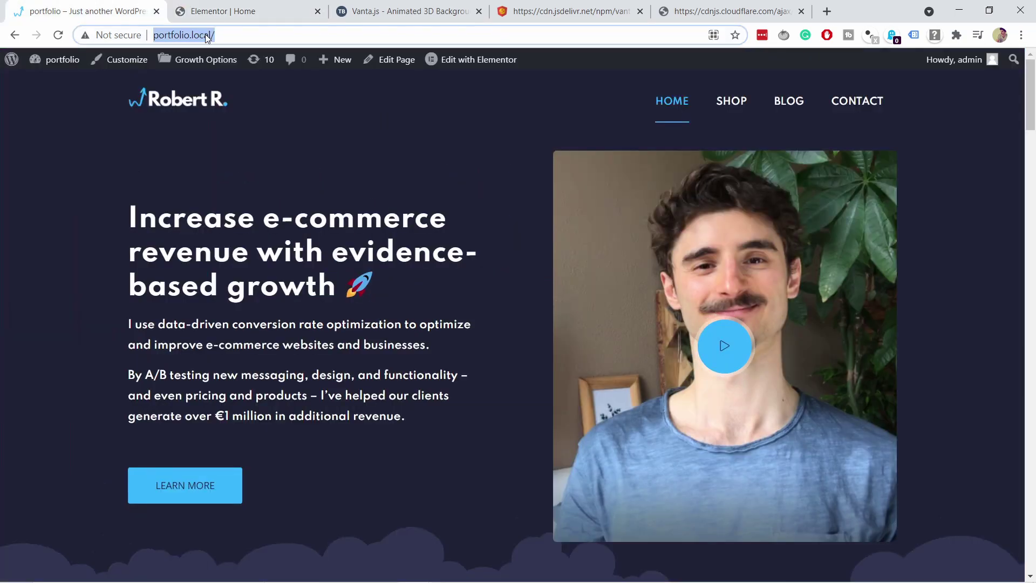
key(Return)
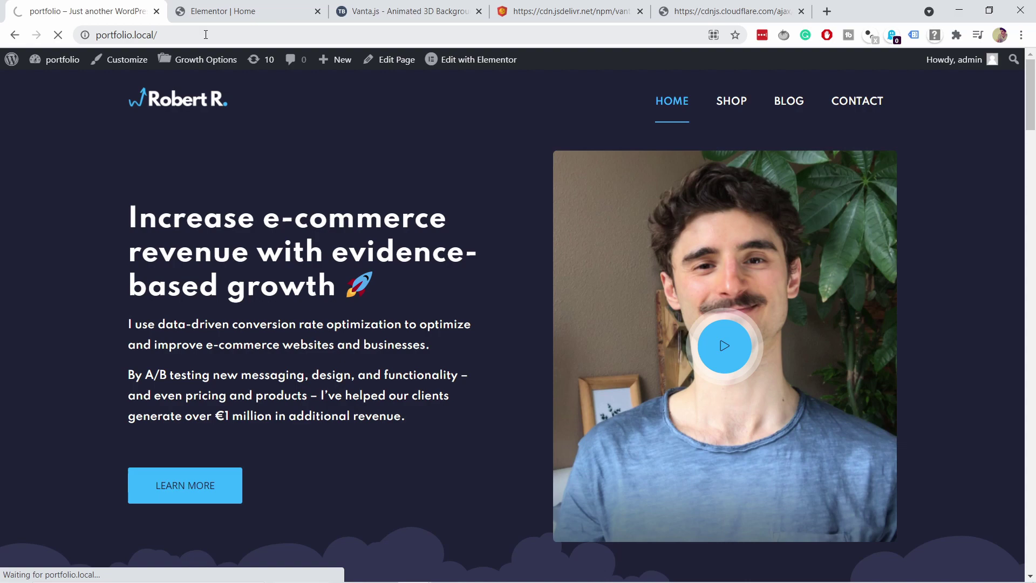